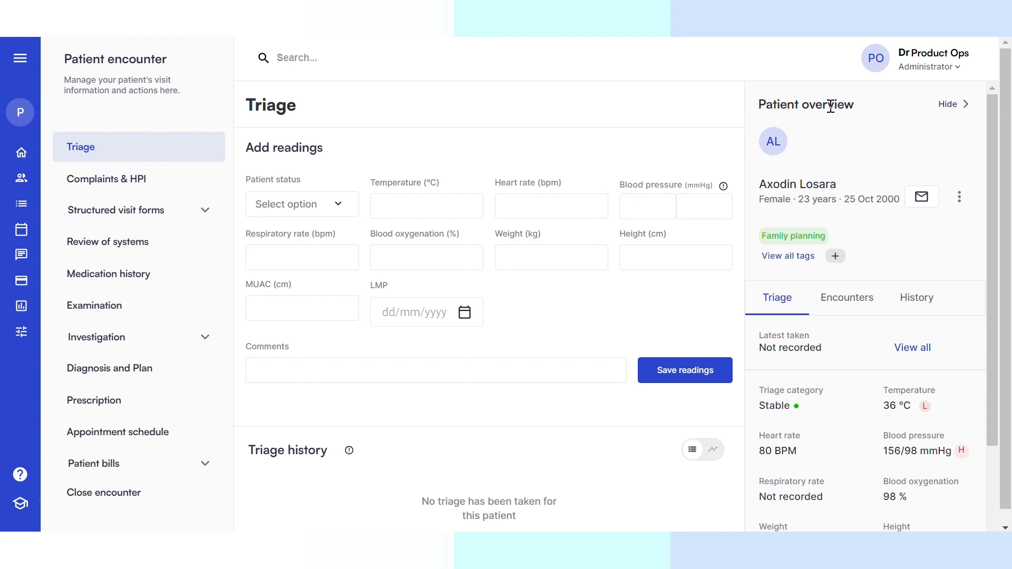
Collapse and expand the patient overview, and check the extra patient options available while it is collapsed
left_click(962, 108)
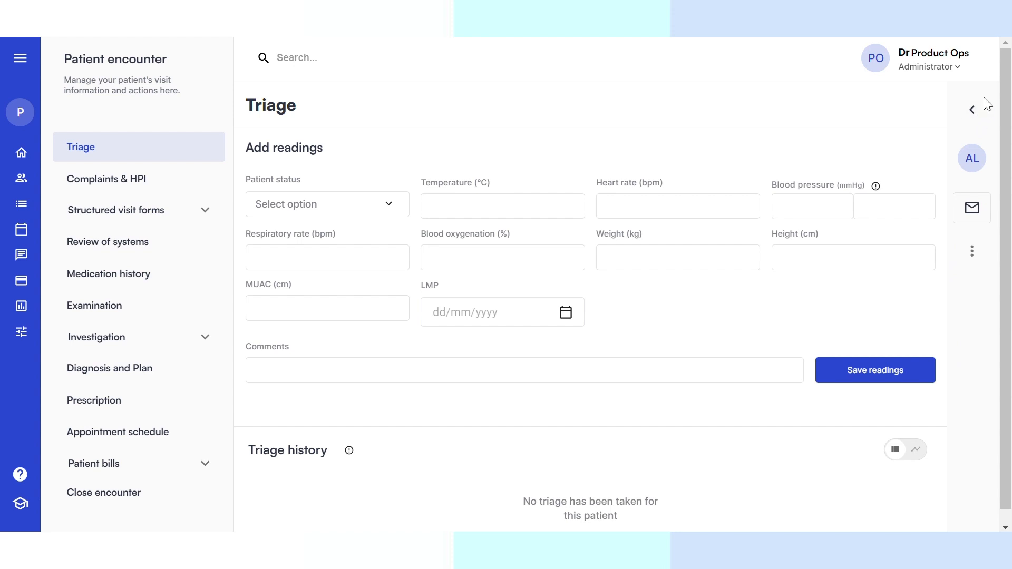
left_click(976, 113)
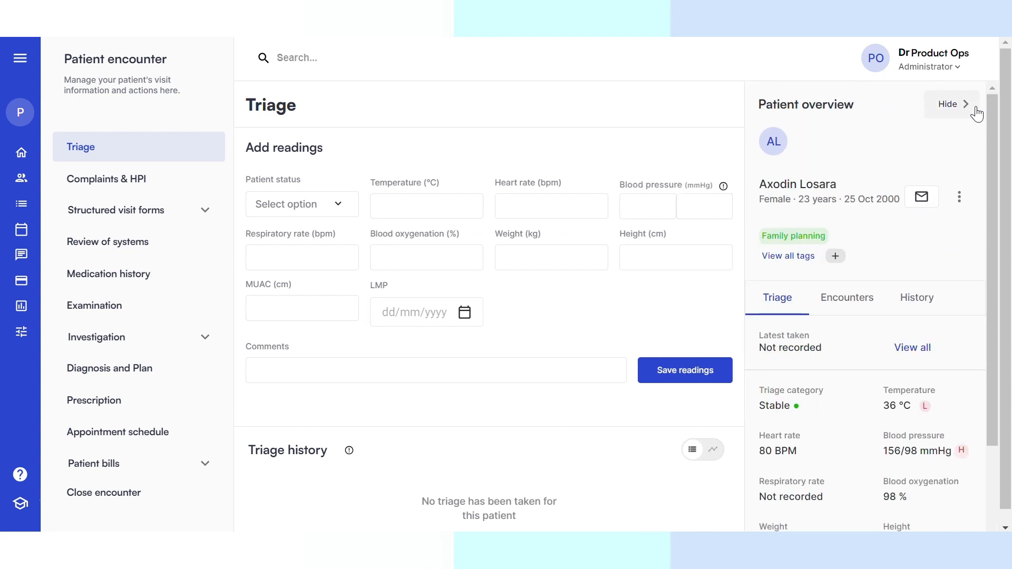
left_click(974, 111)
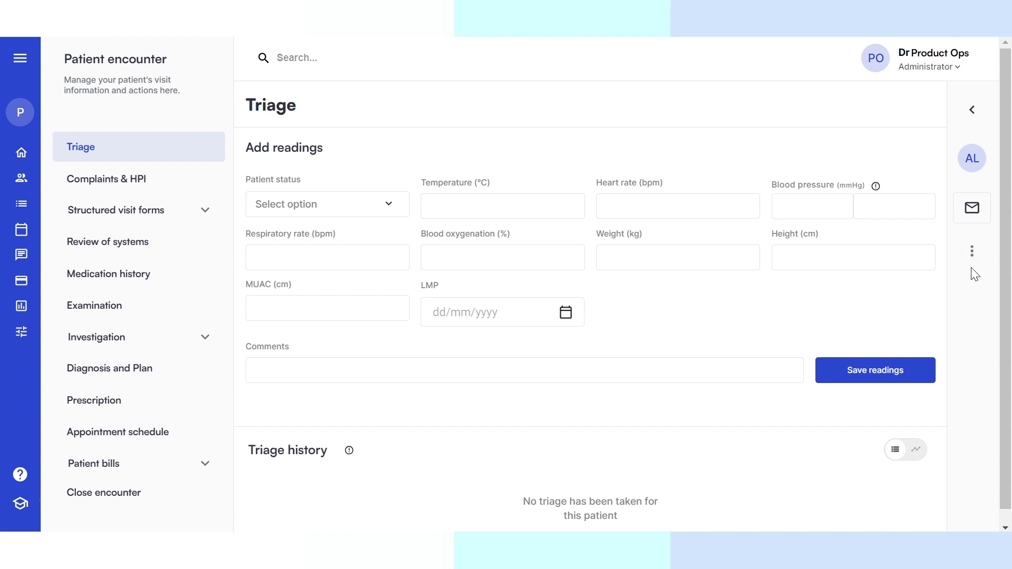
left_click(971, 253)
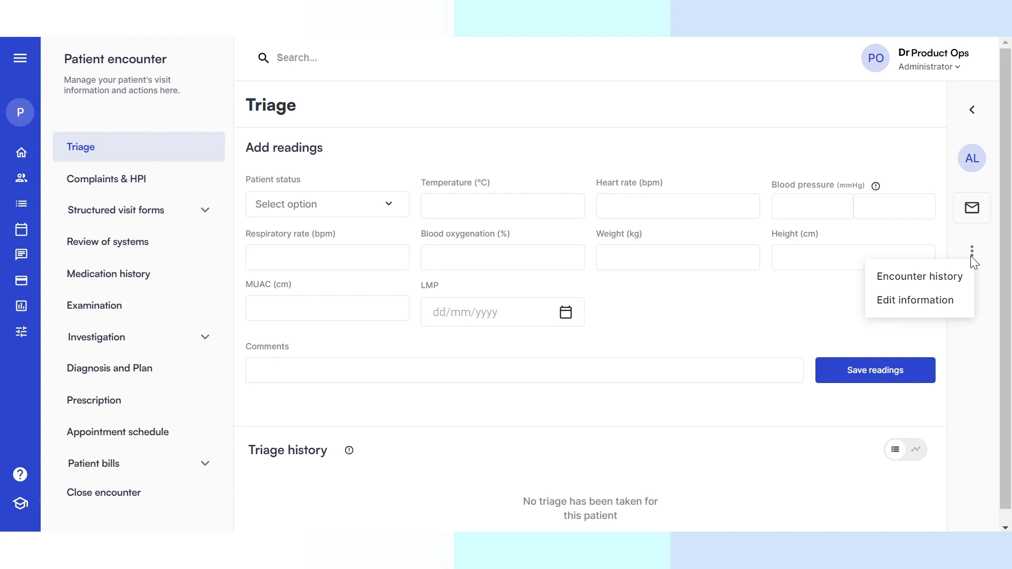
left_click(963, 234)
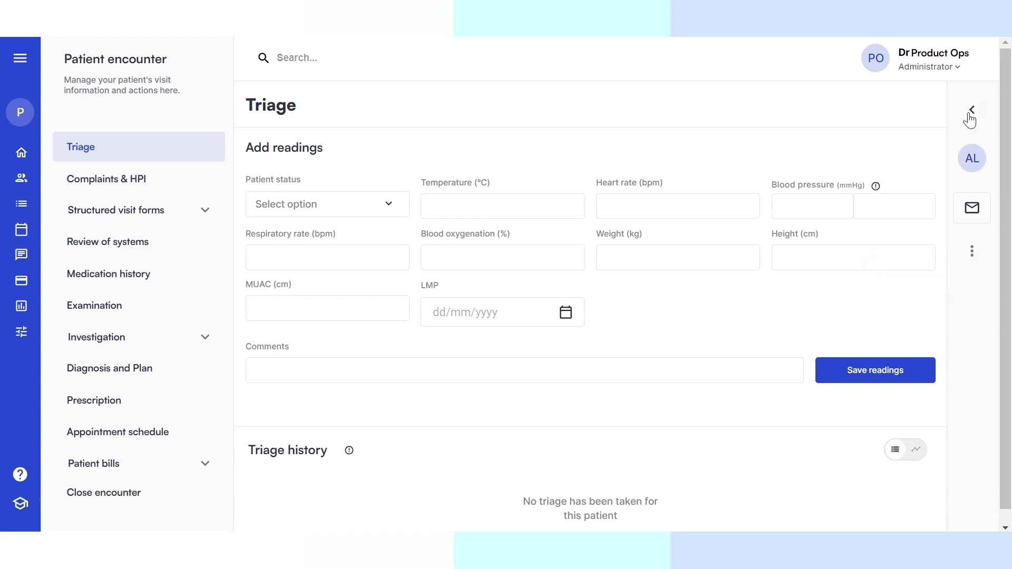
left_click(972, 109)
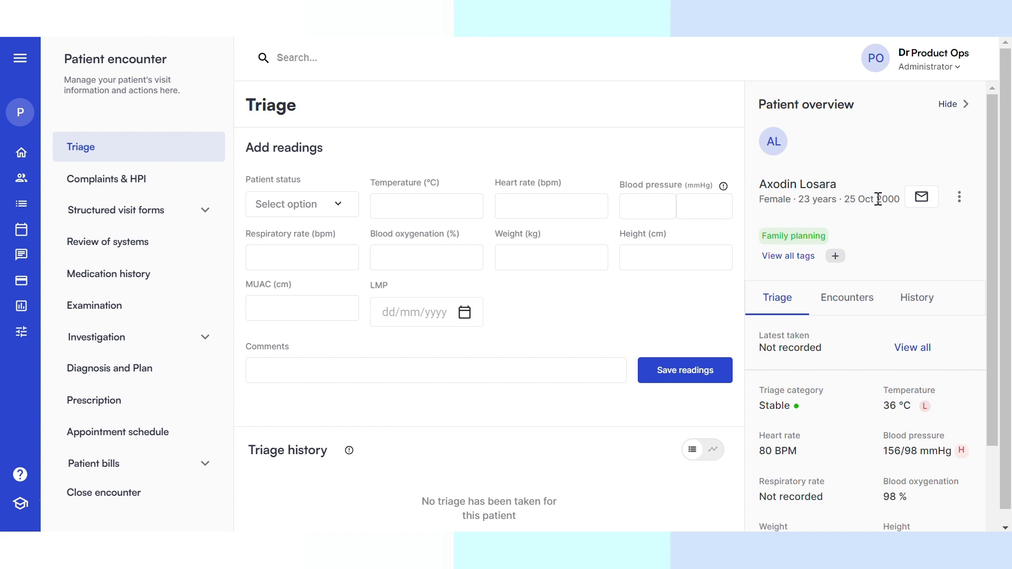
Review the tags and all triage readings in the patient overview, down to the LMP entry
scroll(877, 199, "down", 2)
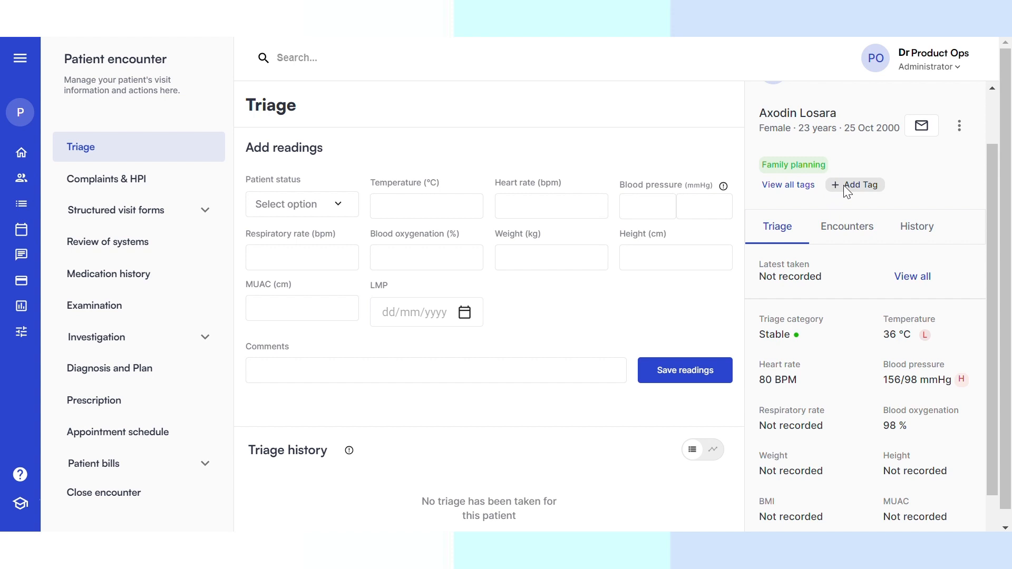
scroll(843, 187, "down", 2)
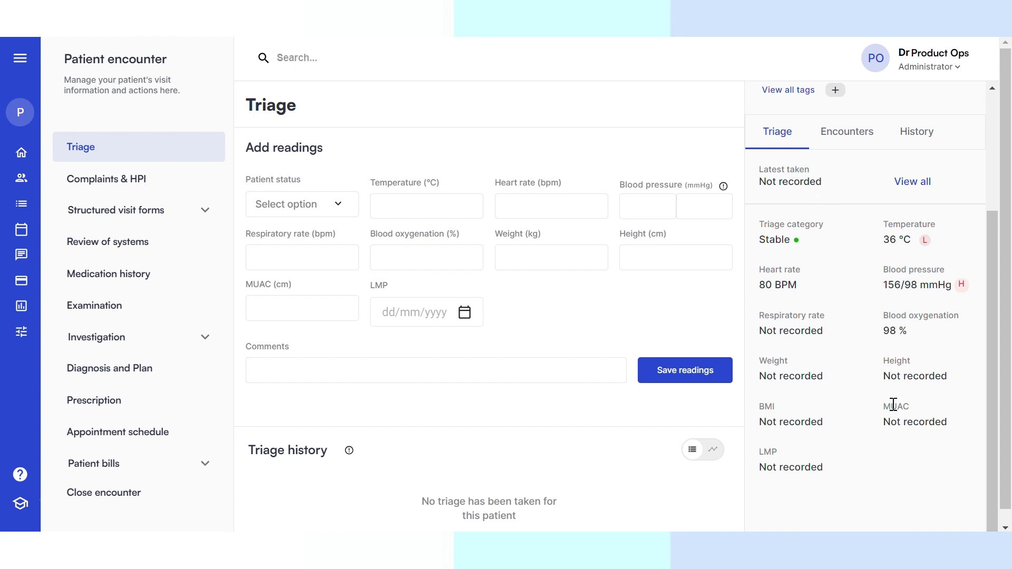
scroll(532, 288, "down", 1)
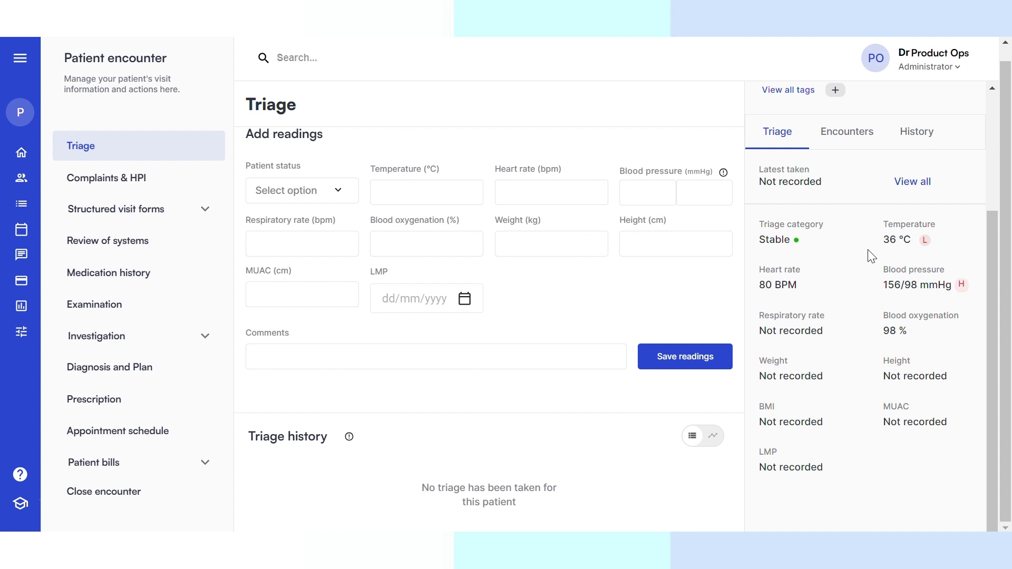
Open the patient's full encounter history from the overview and browse the past consultations
left_click(847, 136)
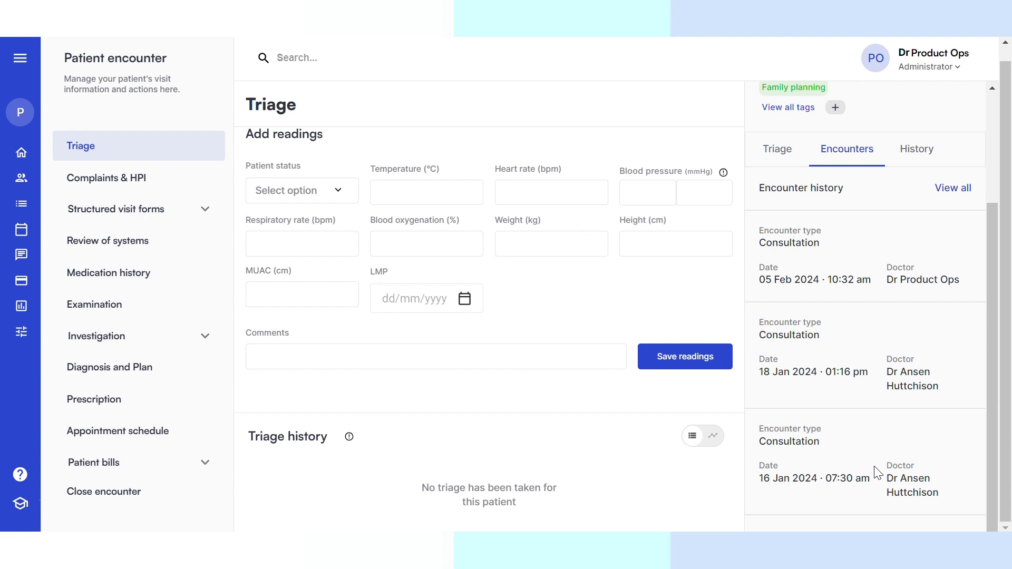
left_click(951, 190)
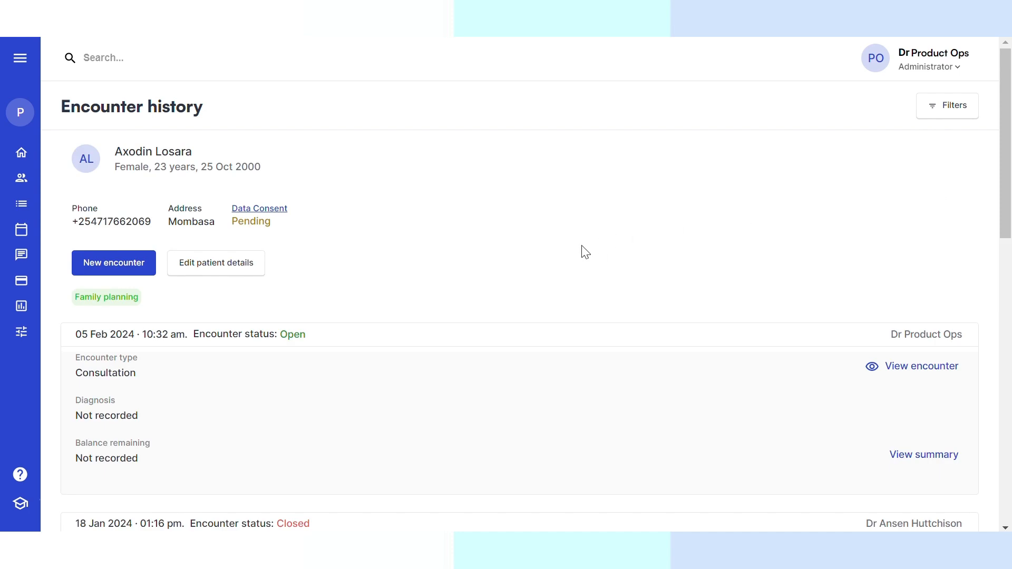
scroll(585, 252, "down", 3)
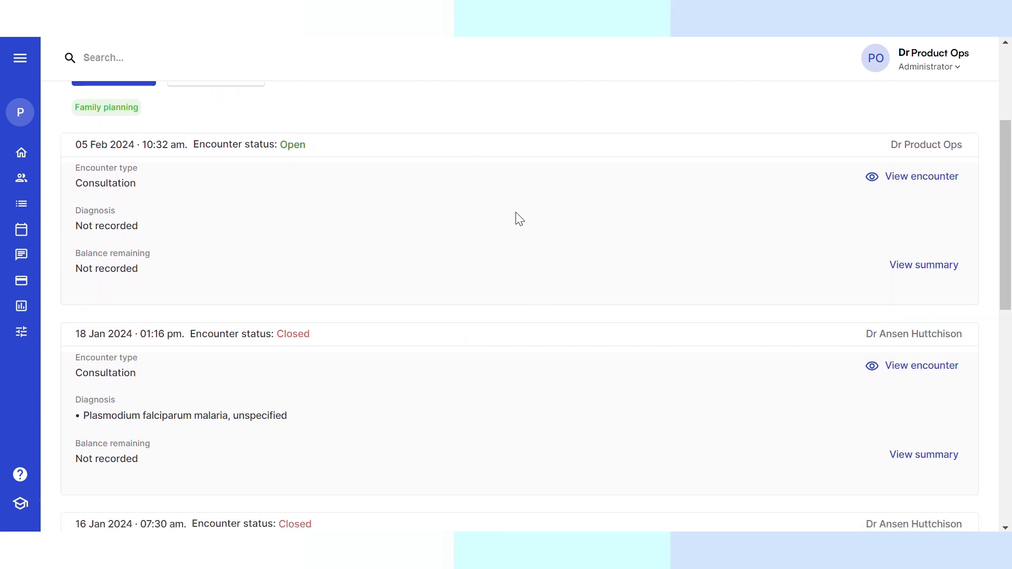
scroll(519, 219, "down", 3)
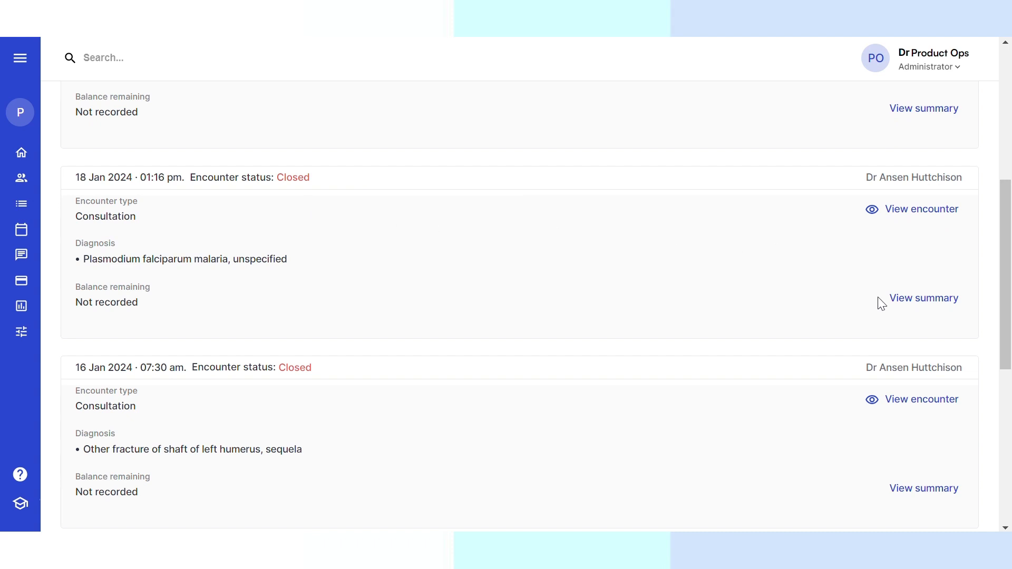
View the 18 Jan 2024 encounter summary with all parts of the encounter shown, read it through, and dismiss it
left_click(909, 309)
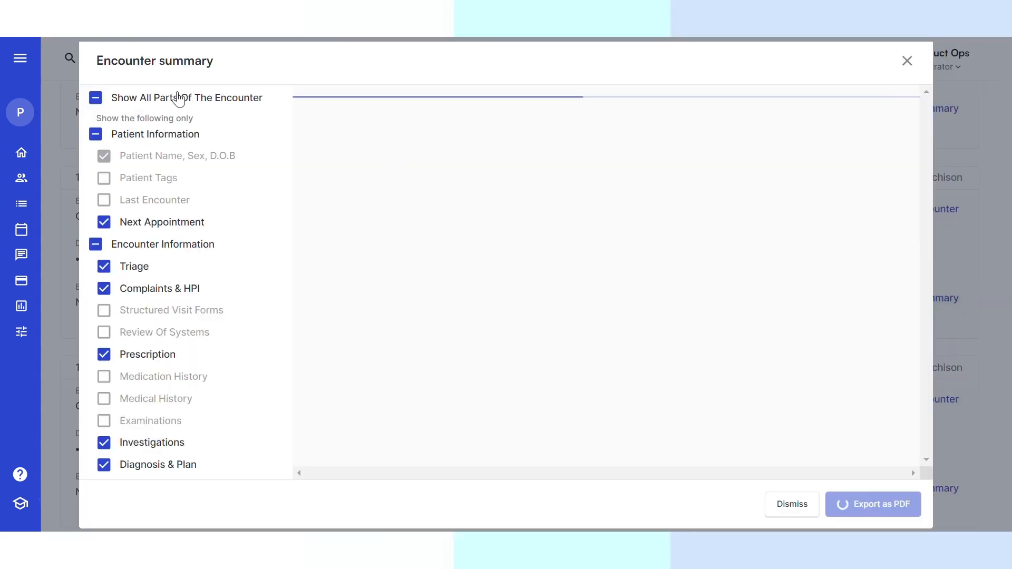
left_click(96, 91)
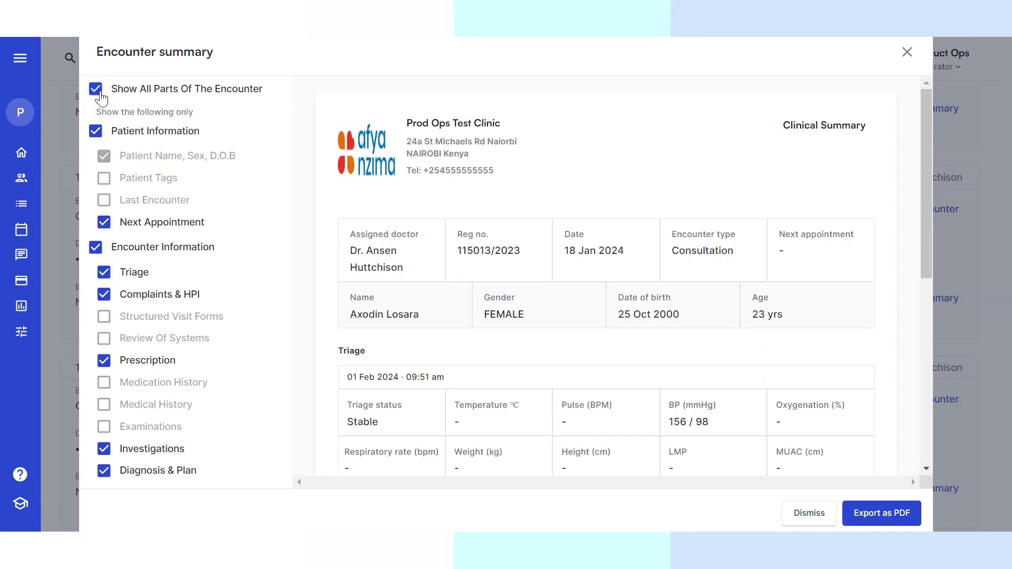
scroll(591, 296, "down", 3)
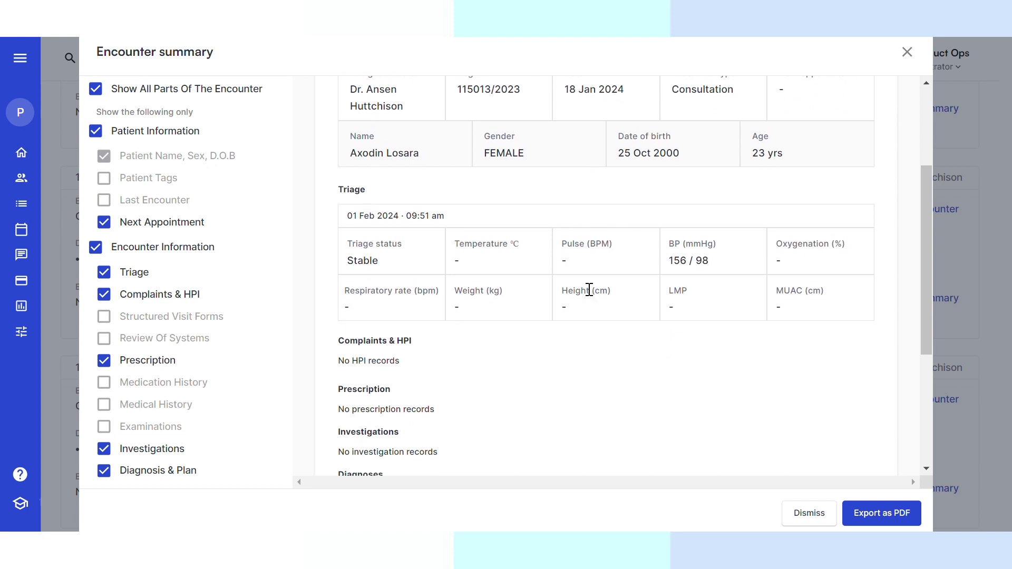
scroll(589, 290, "down", 4)
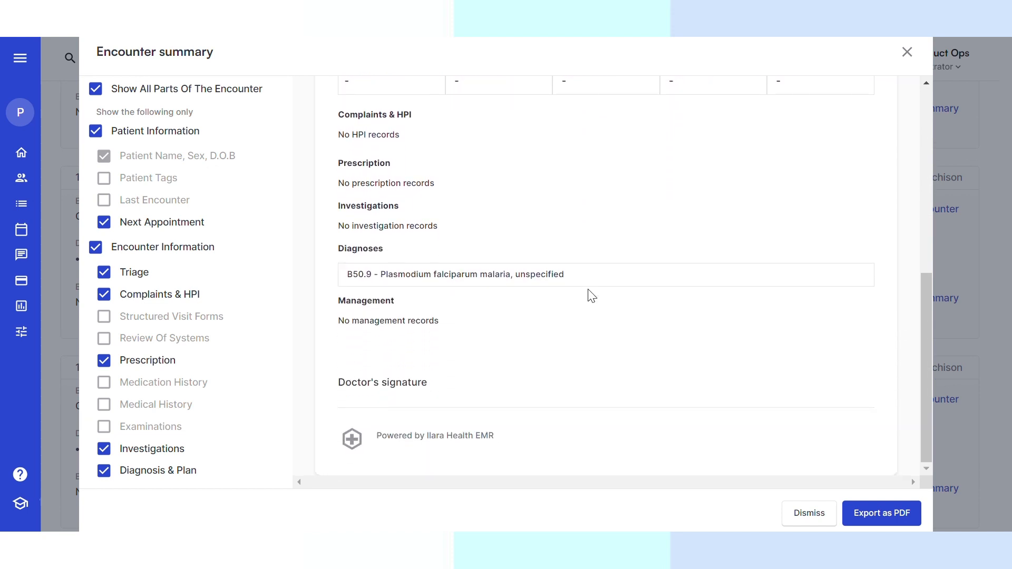
scroll(591, 296, "up", 8)
scroll(592, 296, "down", 8)
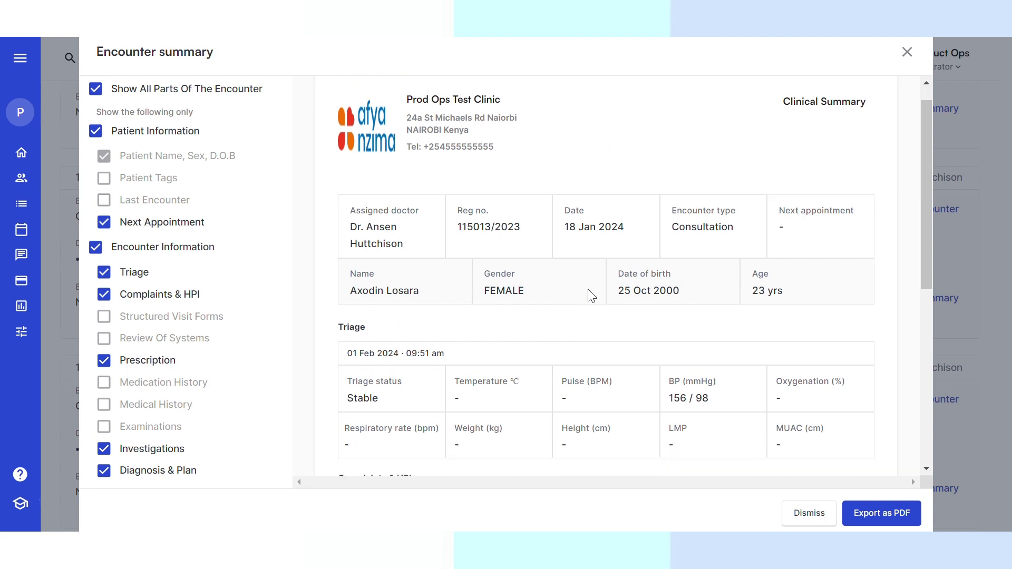
left_click(808, 513)
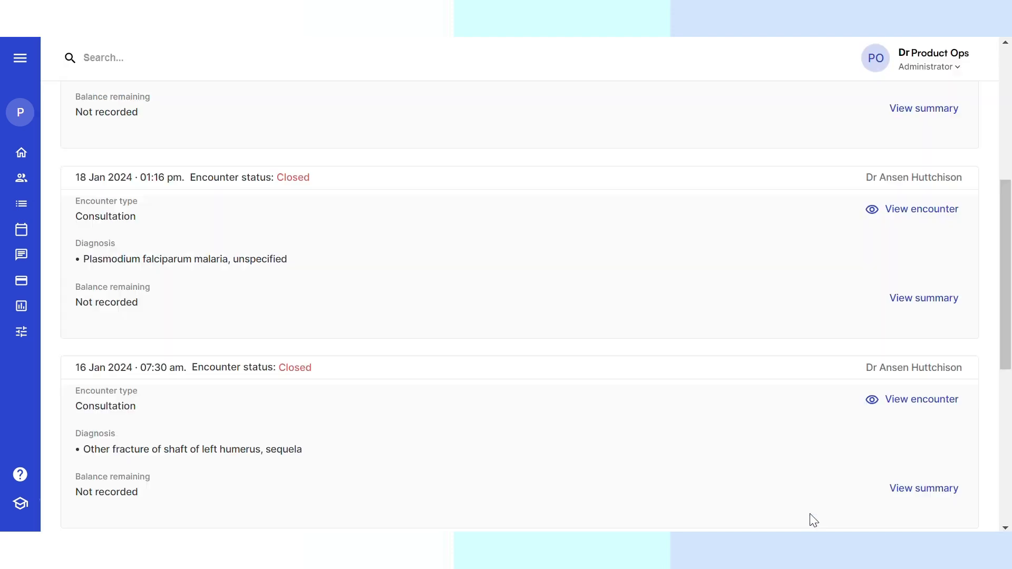
View the closed 18 Jan 2024 encounter, and show the encounter list in the open encounter's patient overview
left_click(917, 222)
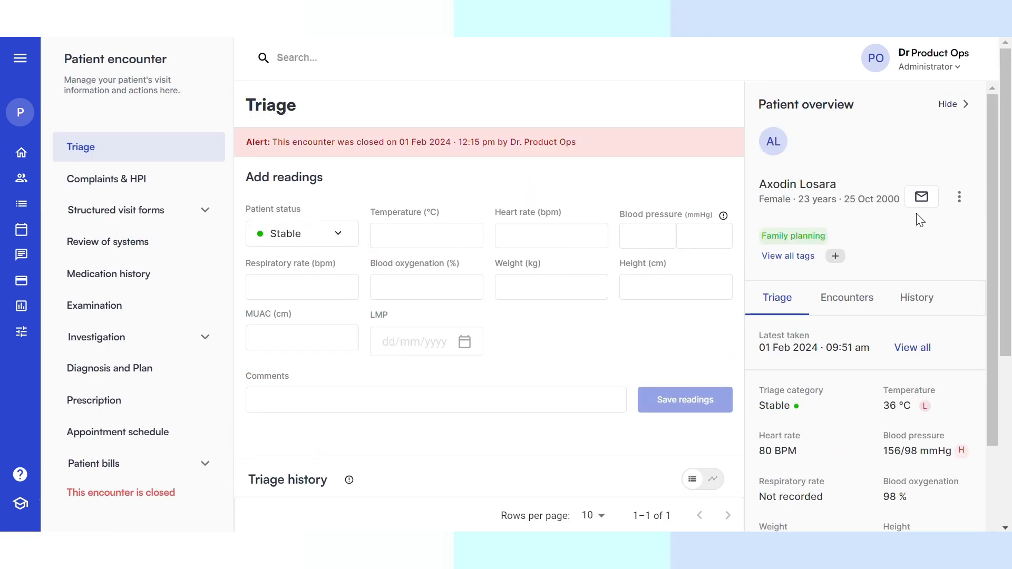
scroll(606, 291, "down", 5)
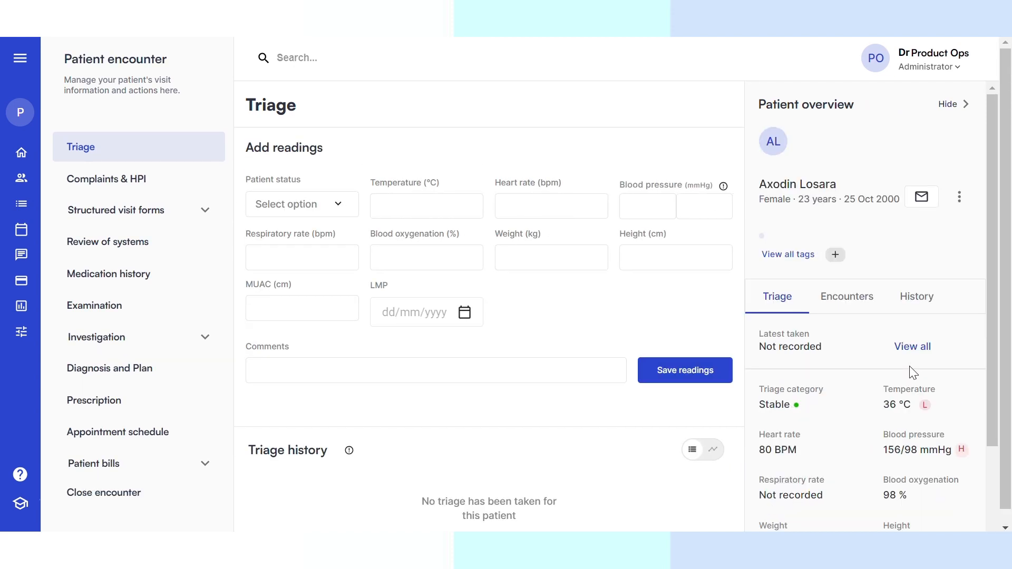
left_click(852, 307)
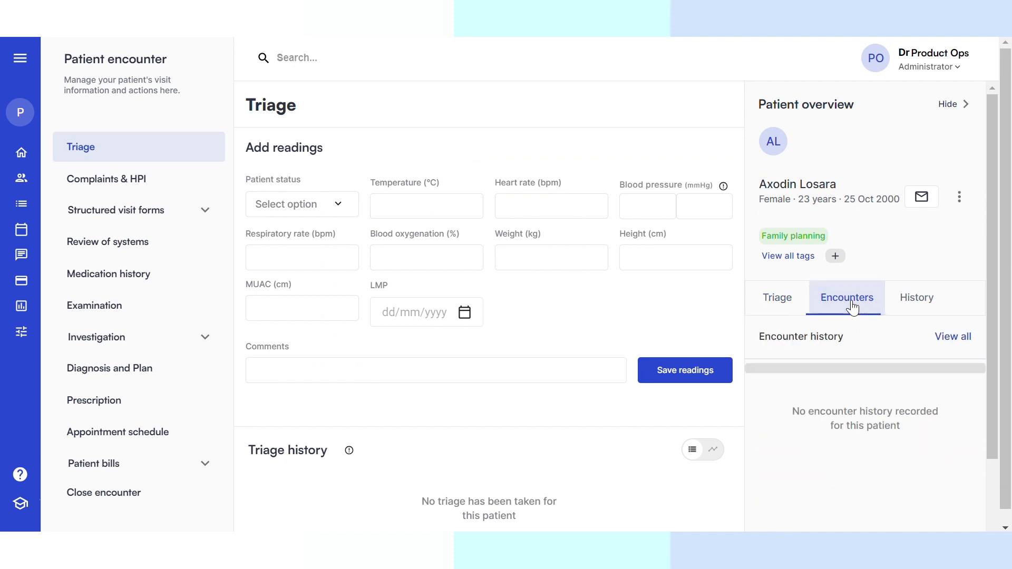
Start a new allergy entry in the patient's history with substance Dust and onset date 07/02/2022
left_click(917, 304)
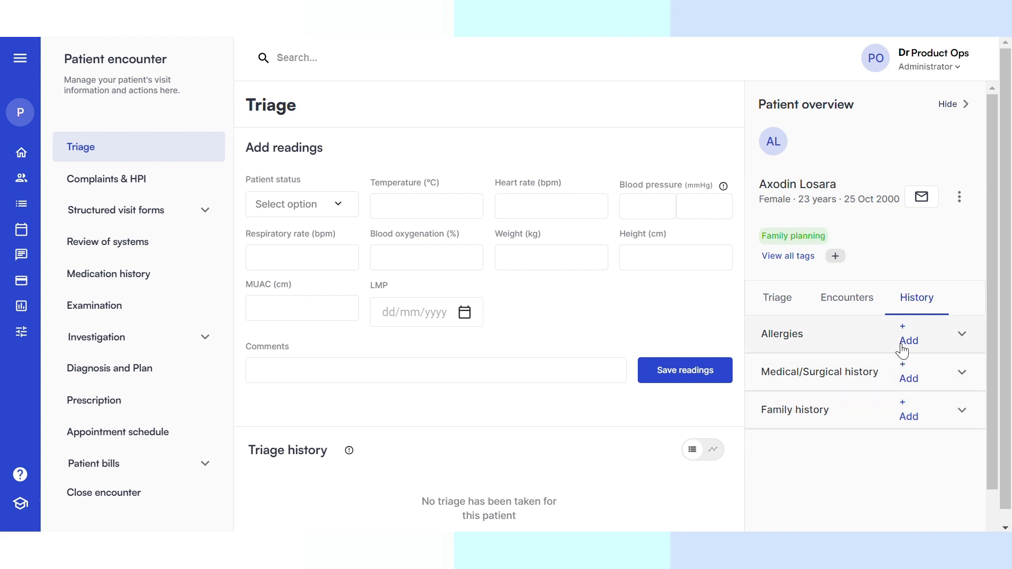
left_click(963, 335)
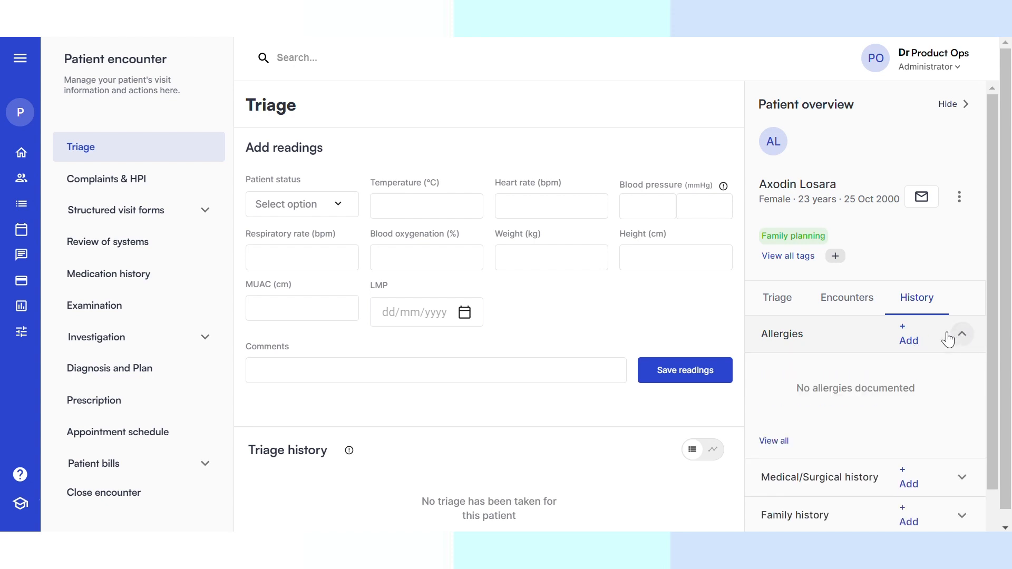
left_click(909, 341)
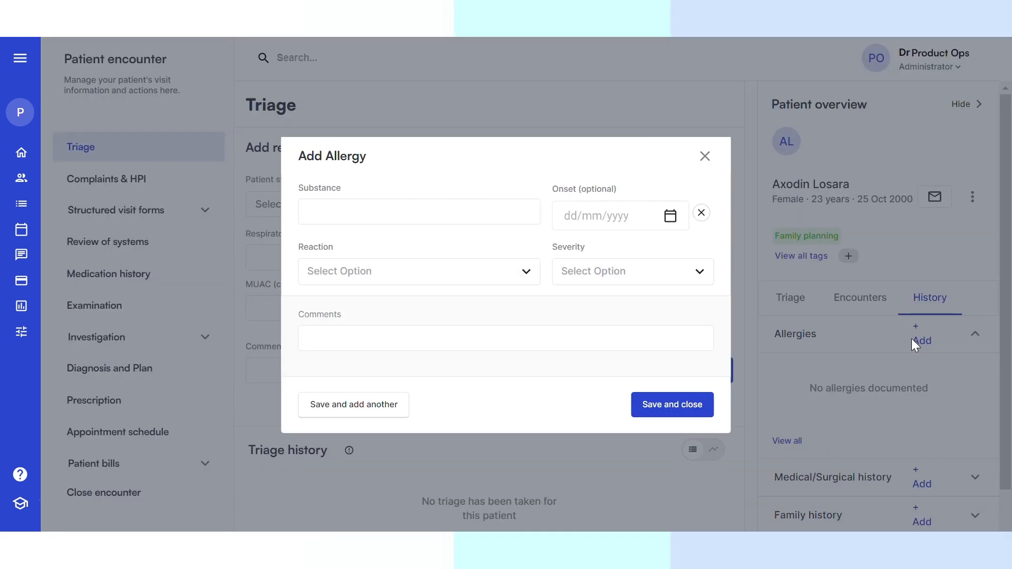
left_click(320, 212)
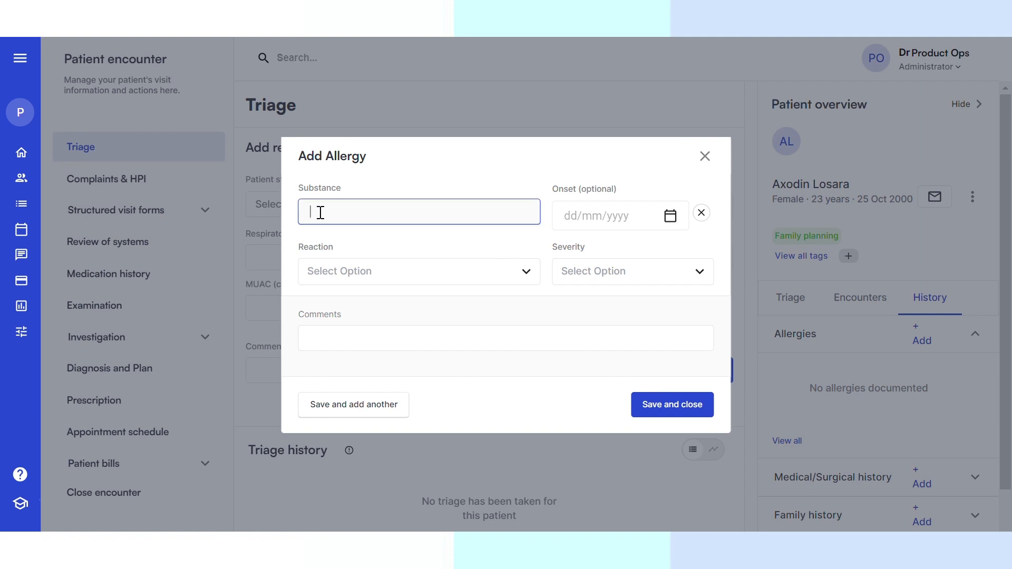
type("Dust")
left_click(578, 211)
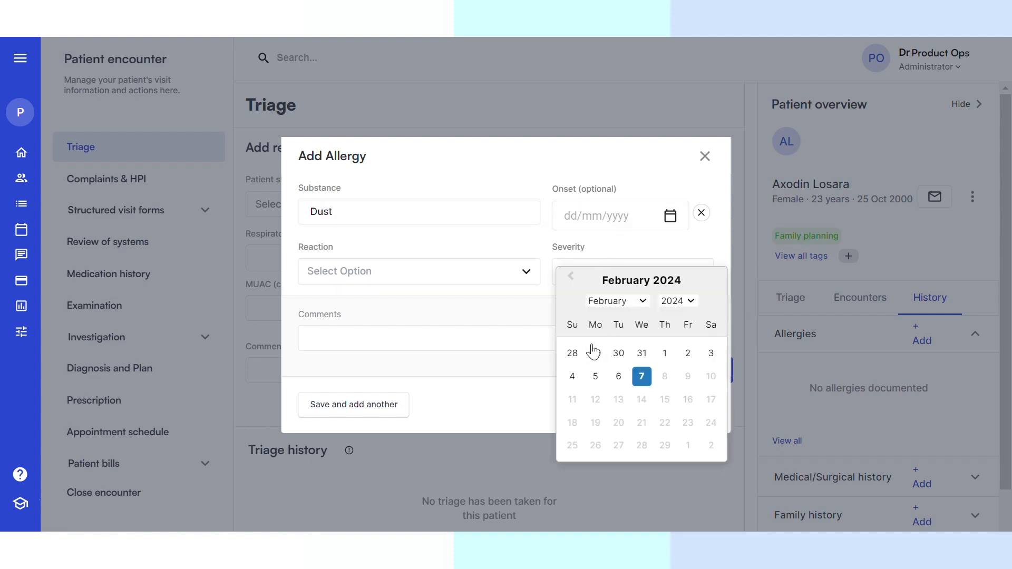
left_click(680, 302)
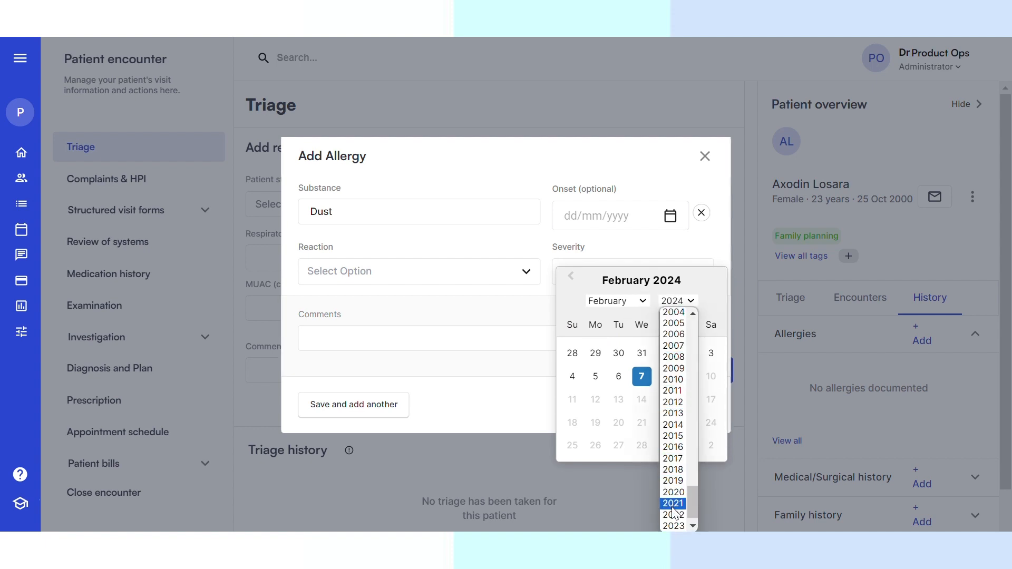
left_click(672, 524)
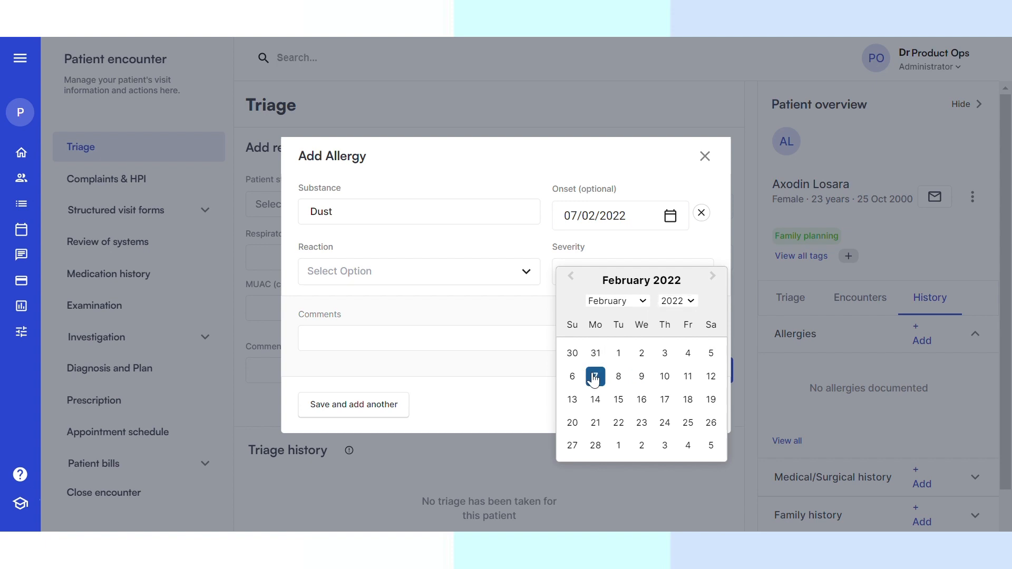
Set the allergy's reaction to Nasal congestion and its severity to Moderate, and save the entry
left_click(364, 265)
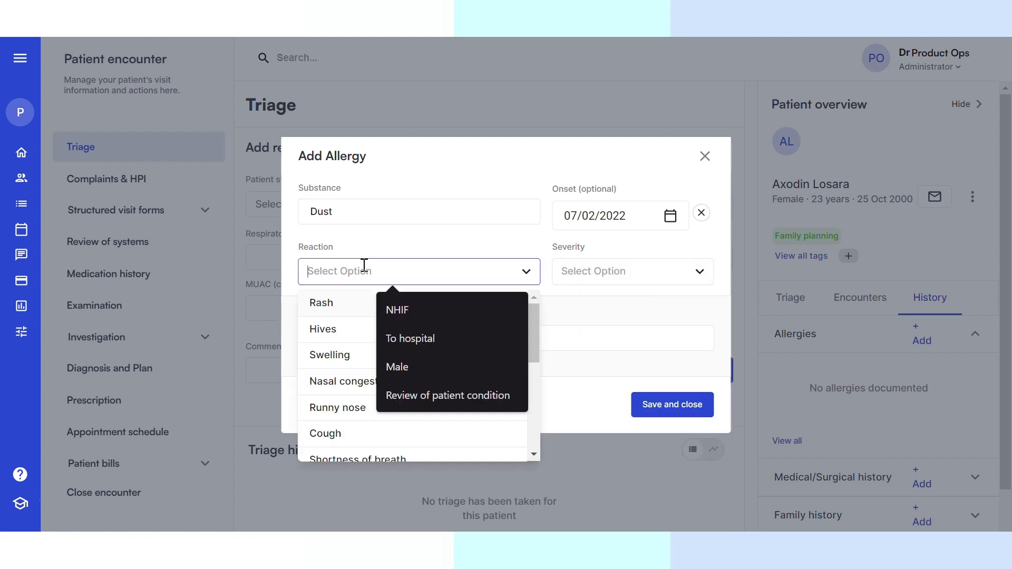
left_click(331, 299)
left_click(525, 272)
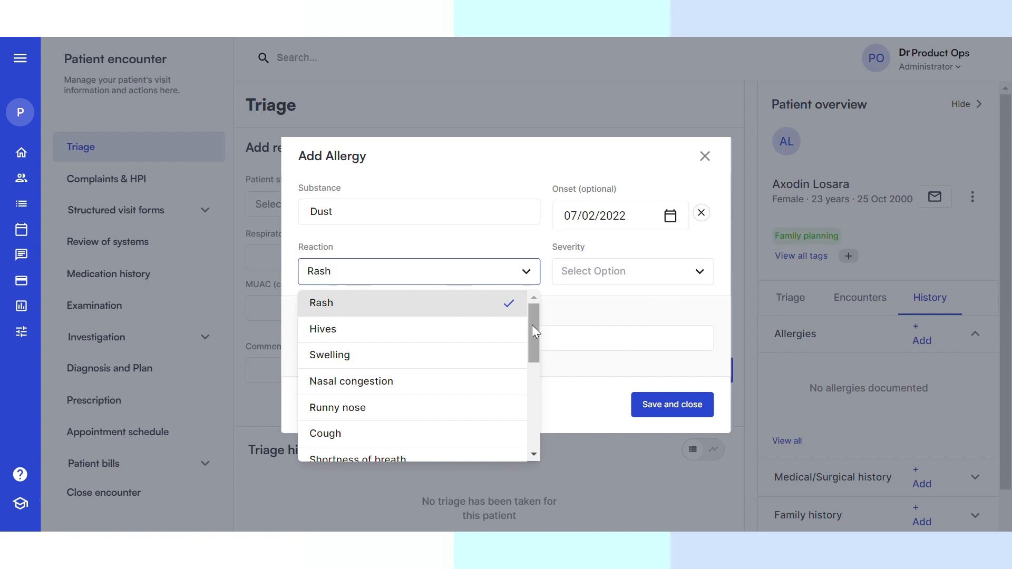
left_click(361, 381)
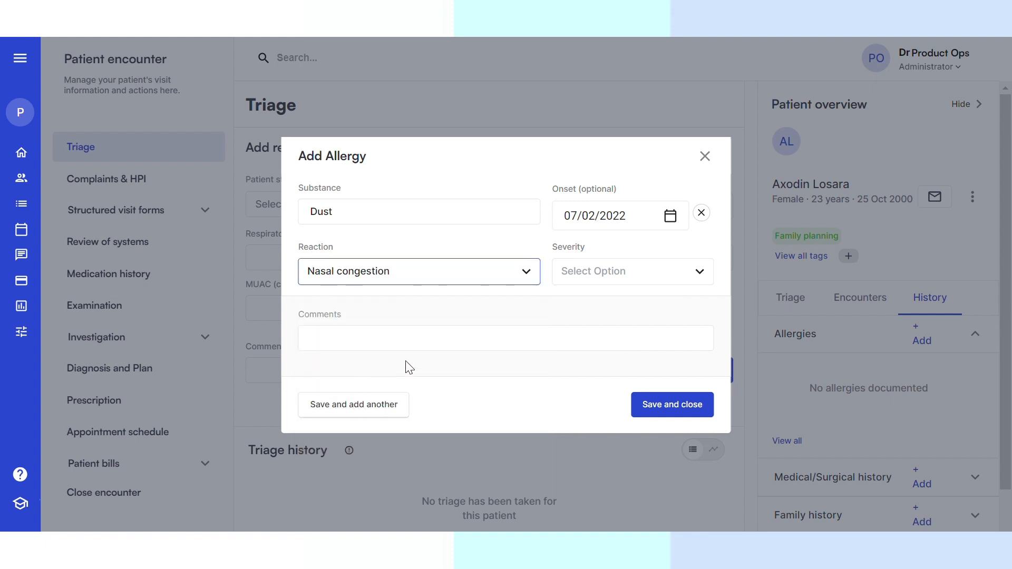
left_click(616, 275)
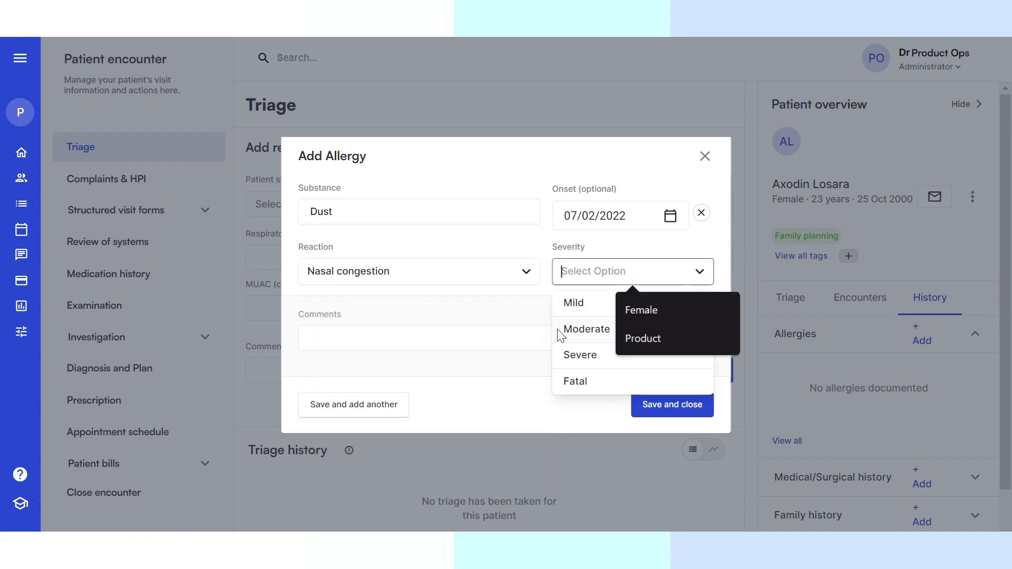
left_click(573, 336)
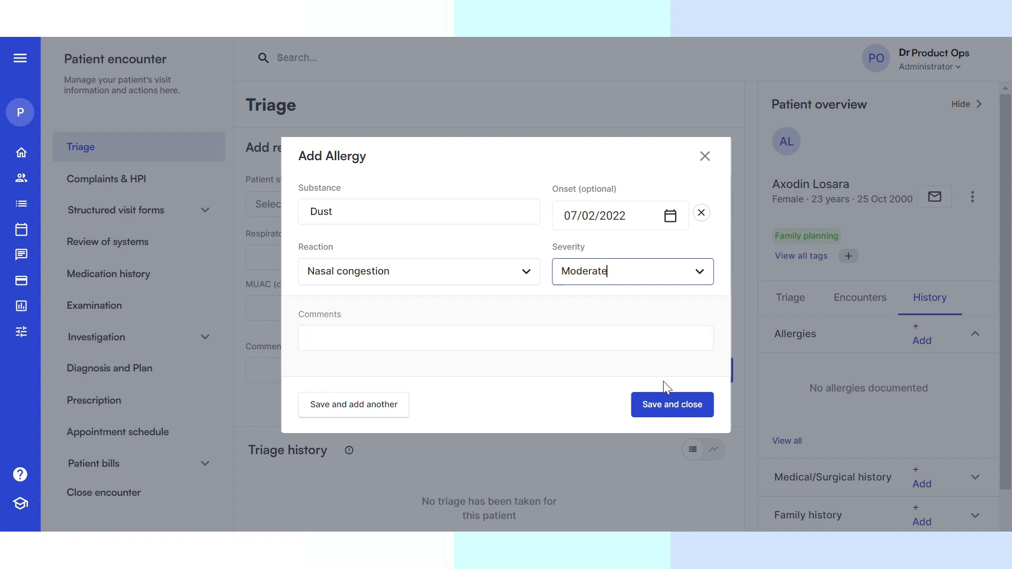
left_click(669, 416)
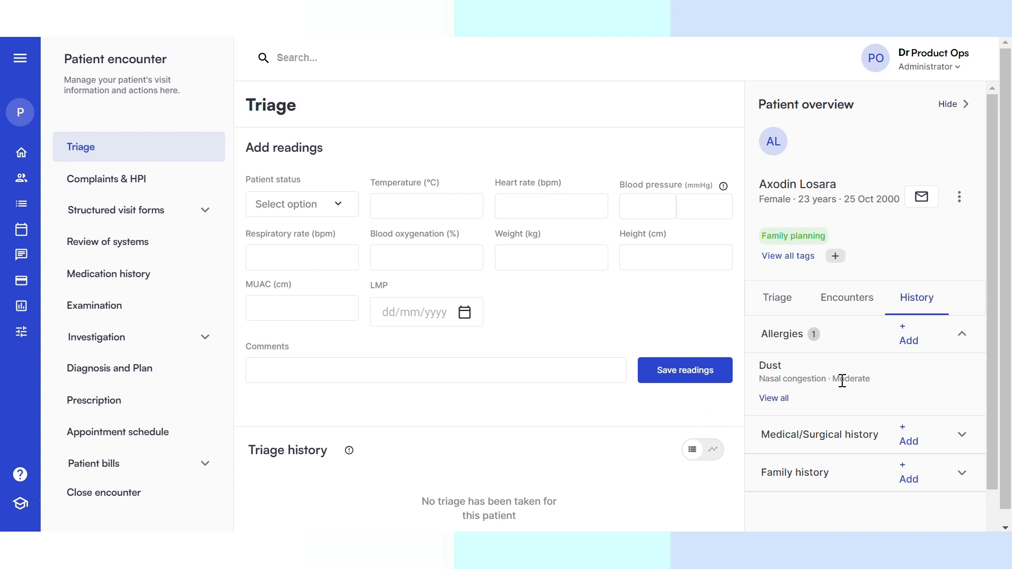
Open the closed 14 Nov 2023 encounter from the full encounter history, and show the allergy details in its patient history
left_click(843, 298)
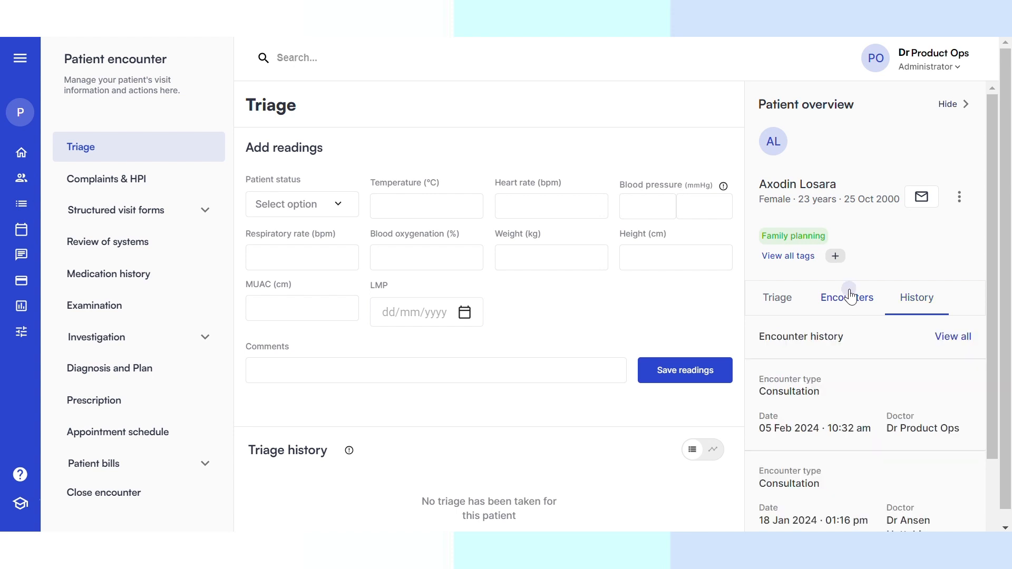
left_click(956, 341)
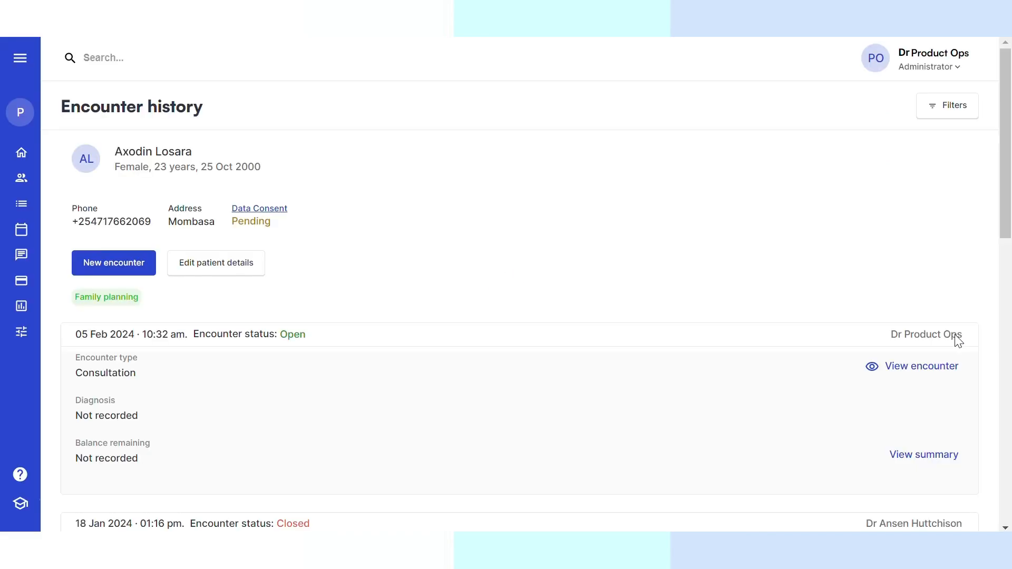
scroll(958, 342, "down", 10)
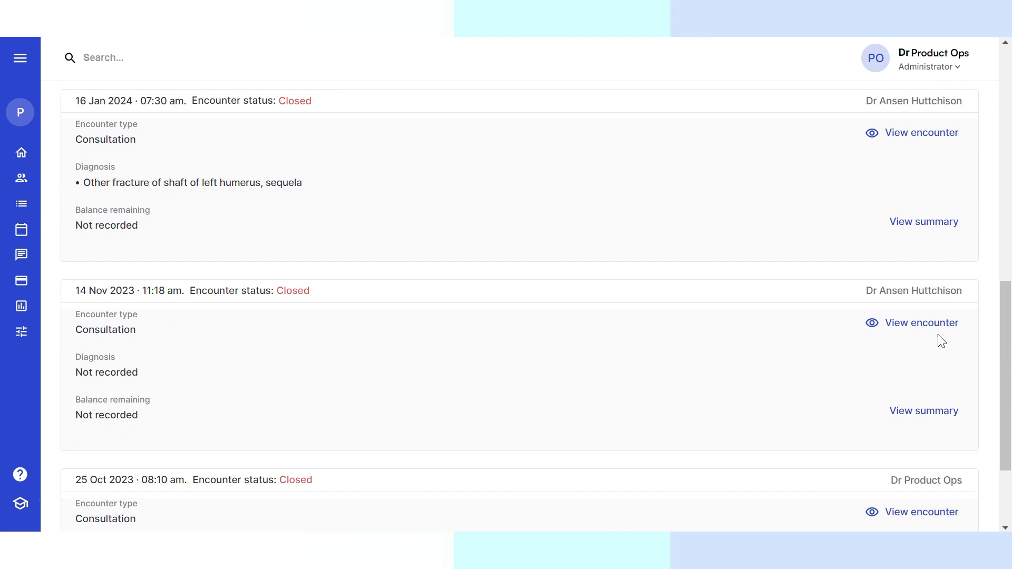
left_click(929, 324)
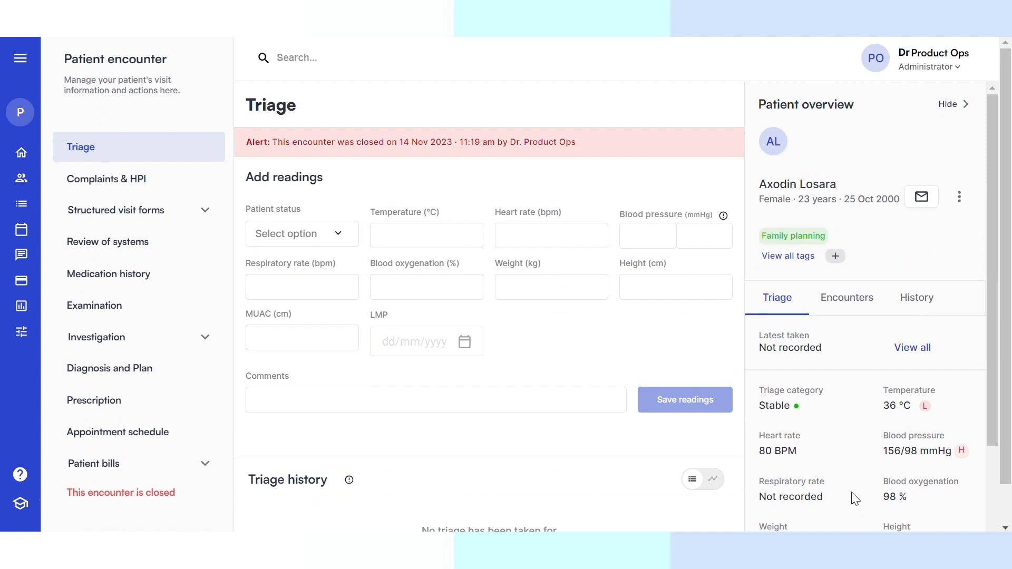
left_click(911, 302)
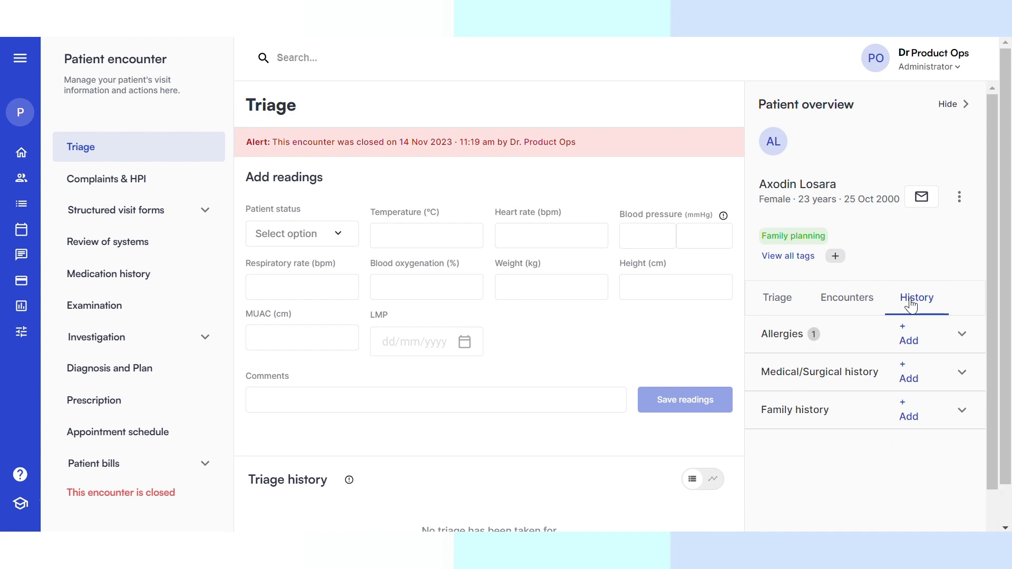
left_click(959, 335)
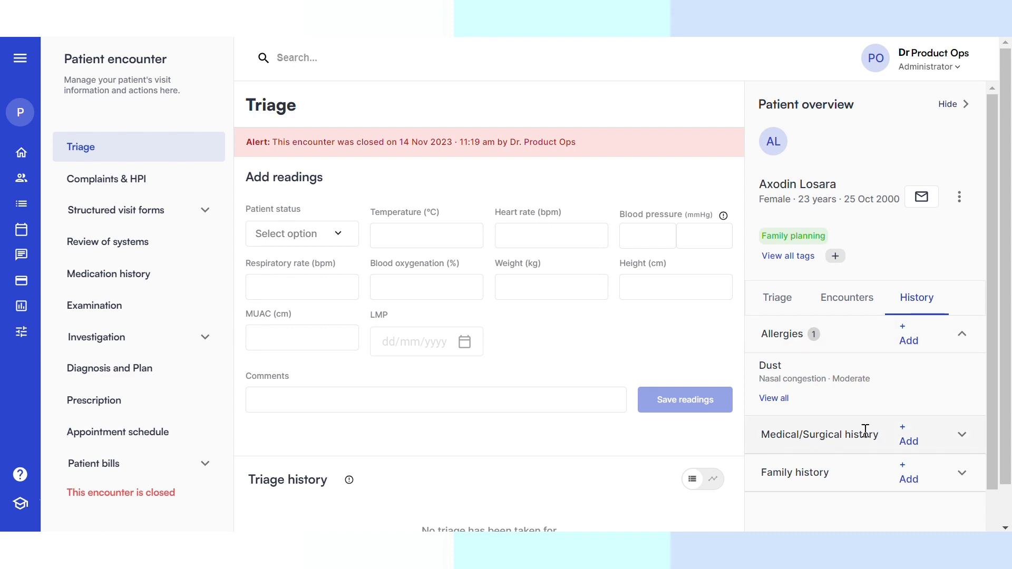
View the blank entry forms for medical/surgical history and family history, dismissing each one without saving
left_click(910, 444)
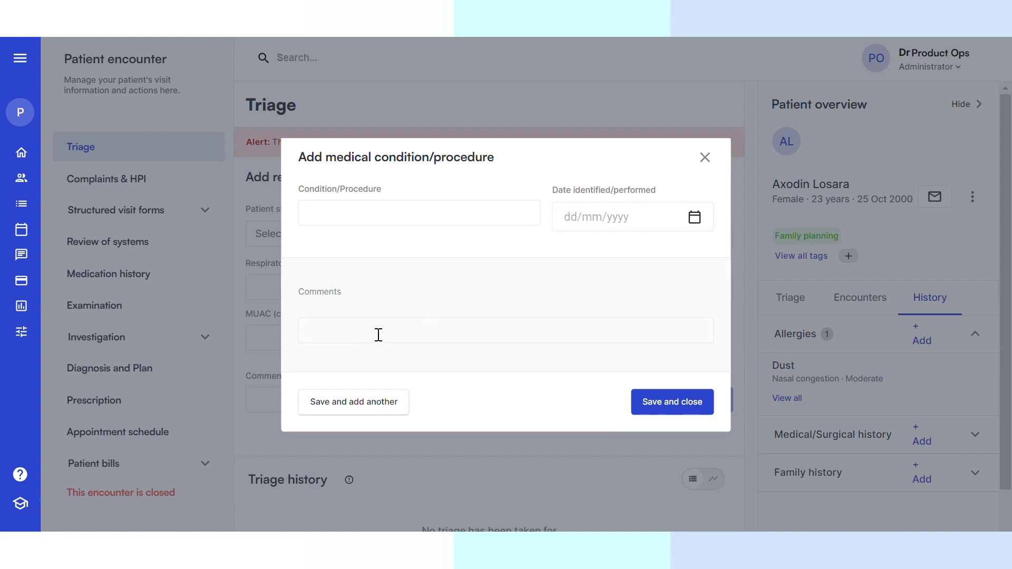
left_click(704, 158)
scroll(899, 391, "down", 2)
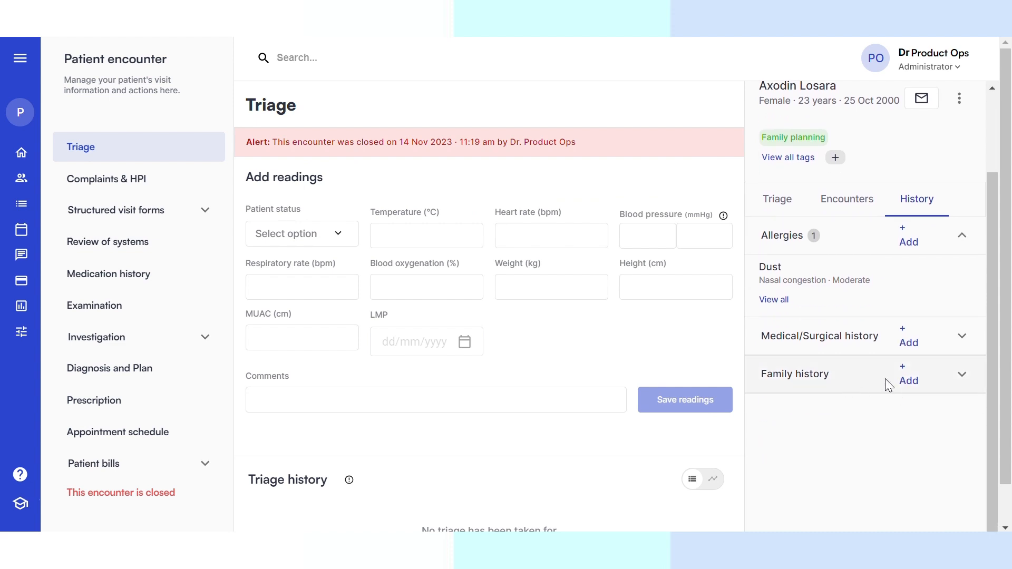
left_click(914, 374)
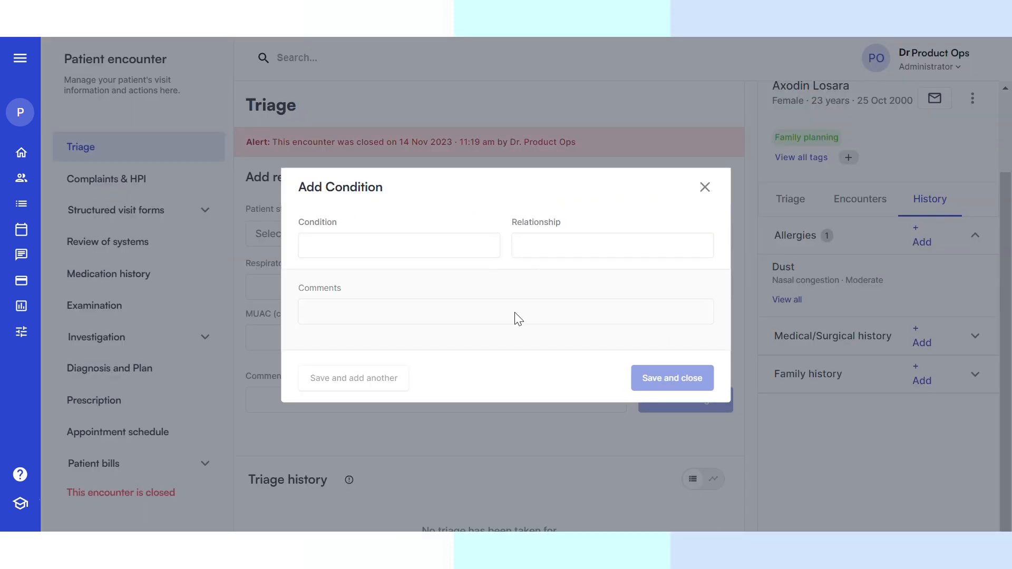
left_click(704, 187)
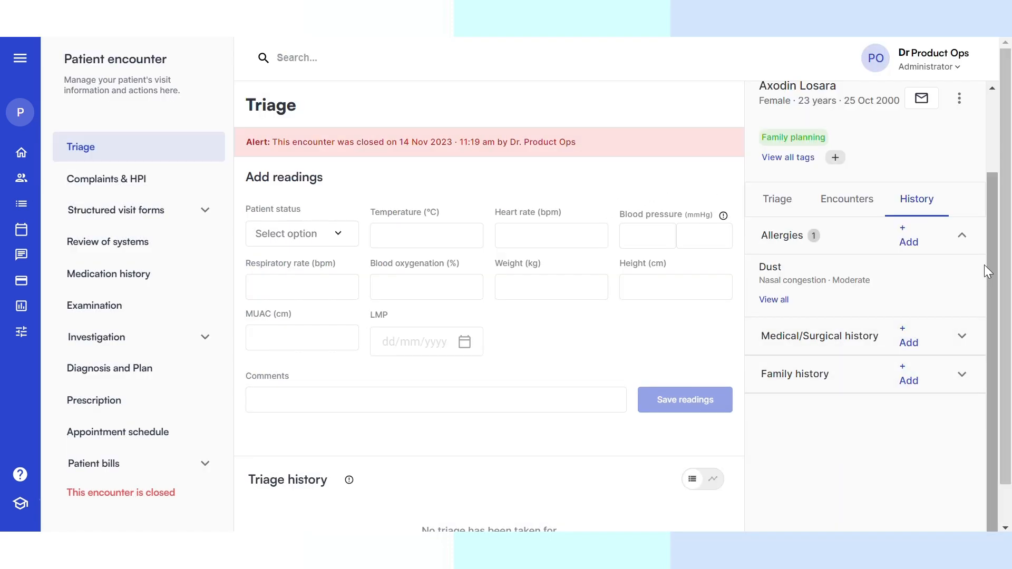
scroll(912, 261, "up", 2)
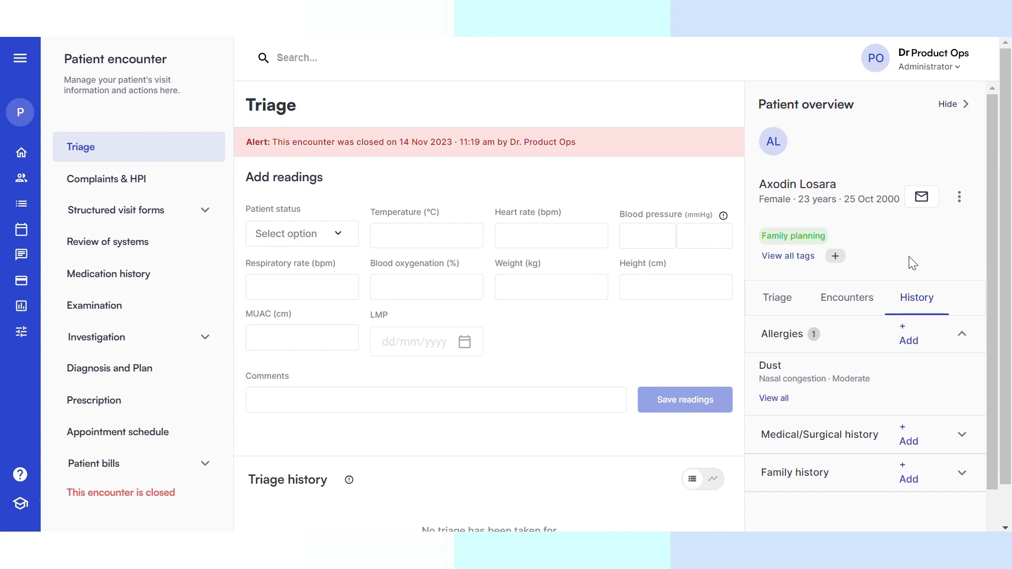